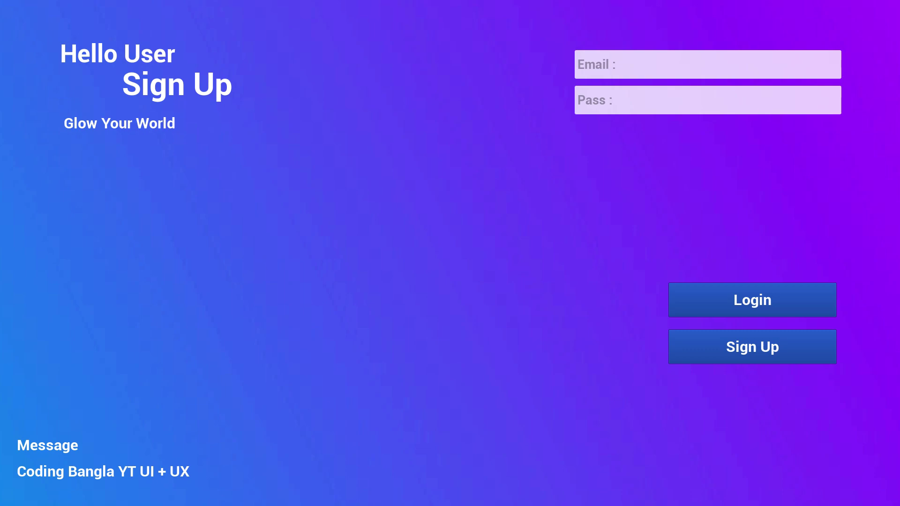
- Preview the login interface in full screen, return to the windowed view and end the play session
key(F11)
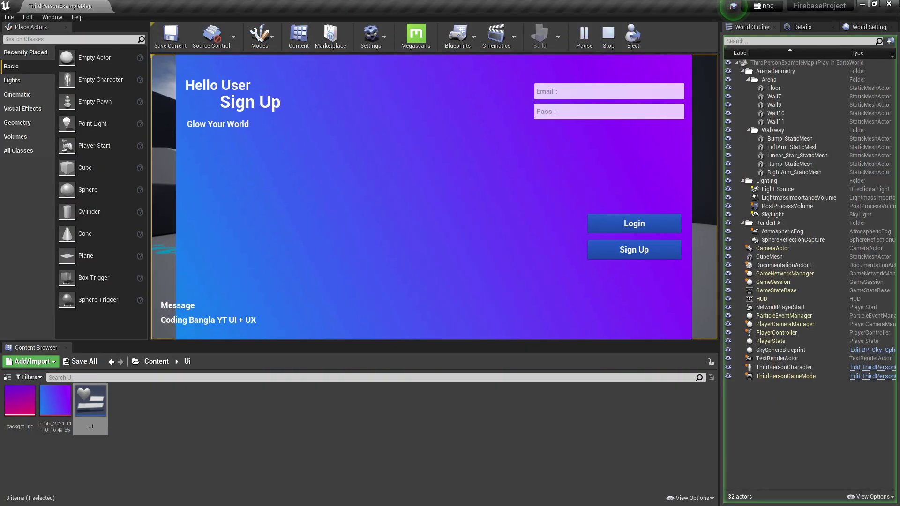
key(F11)
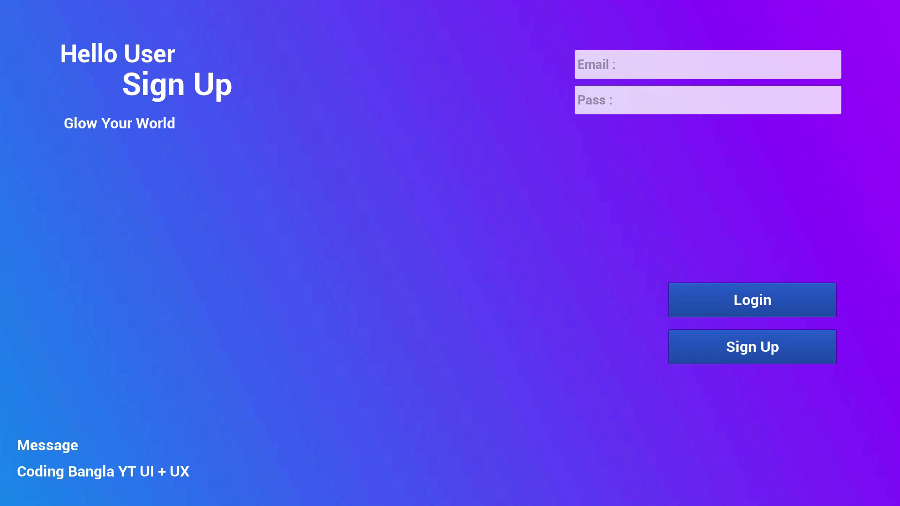
key(F11)
key(Escape)
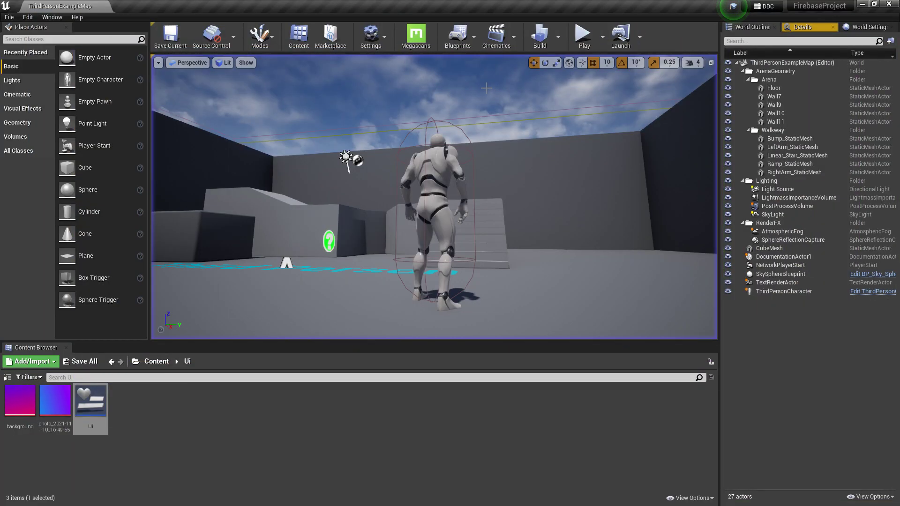
- Open the plugin browser, check the UI Common Plugin in the built-in UI category, and close the browser
click(370, 33)
click(385, 84)
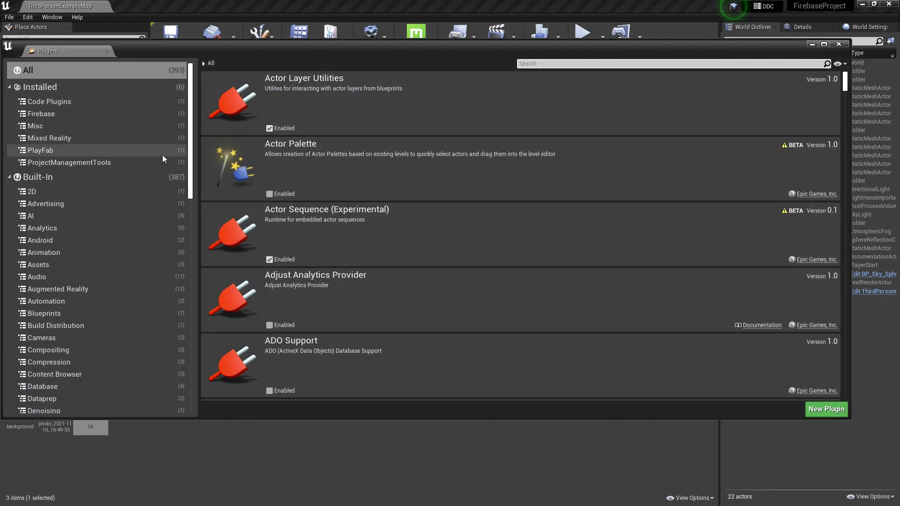
scroll(178, 150, down, 3)
drag(191, 139, 191, 326)
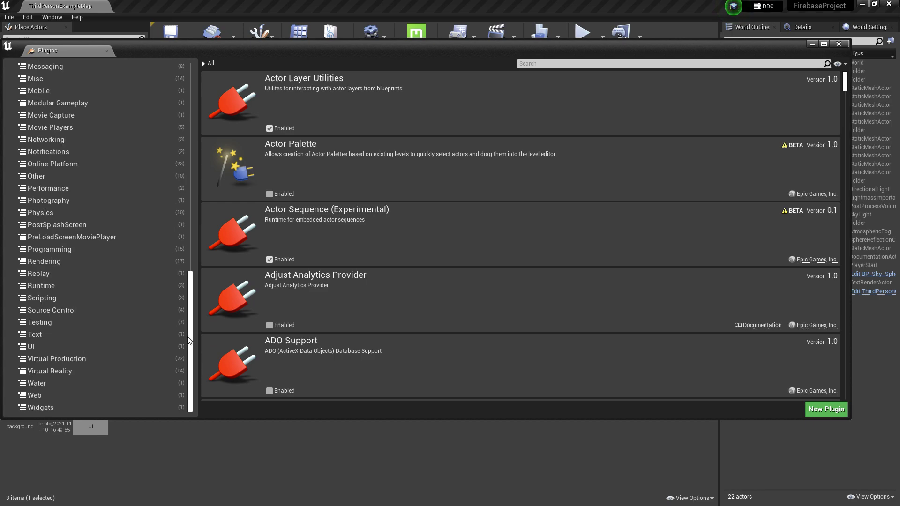
click(48, 345)
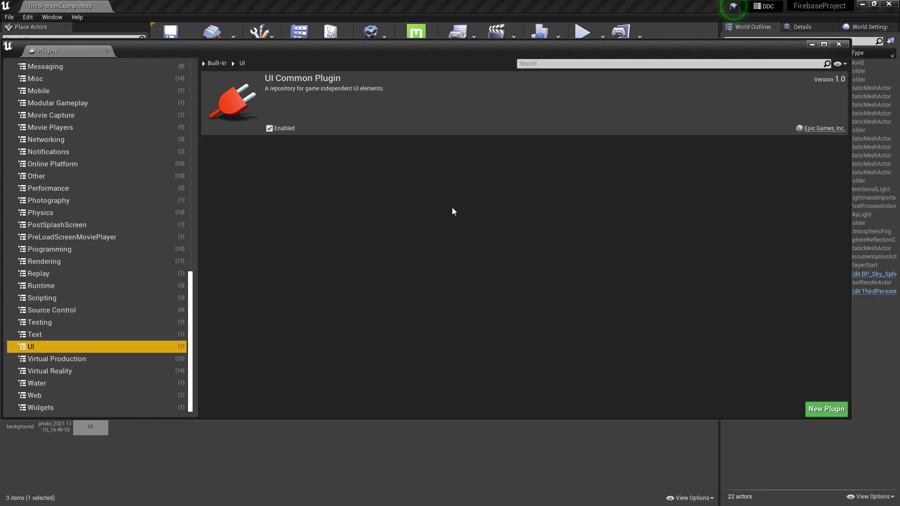
click(839, 44)
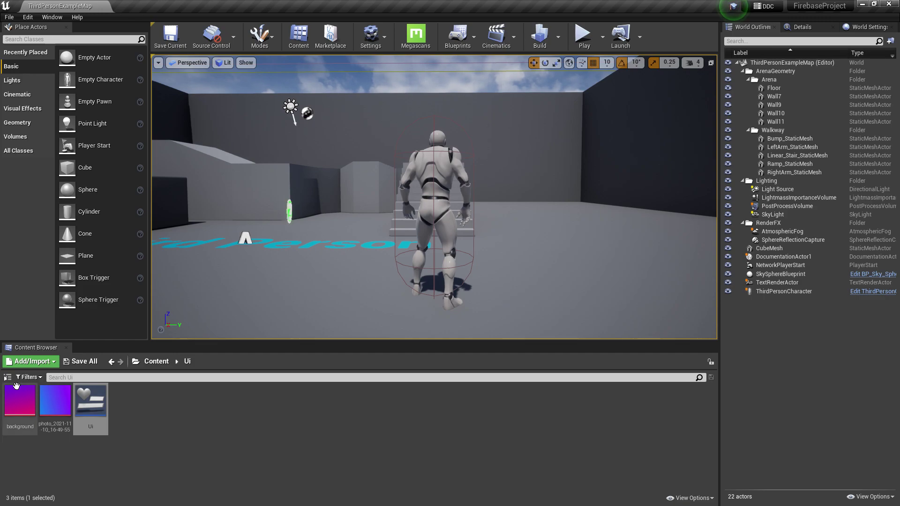
- Open the photo_2021-11-10_16-49-55 texture and examine the blue-purple gradient at different zoom levels
double_click(50, 393)
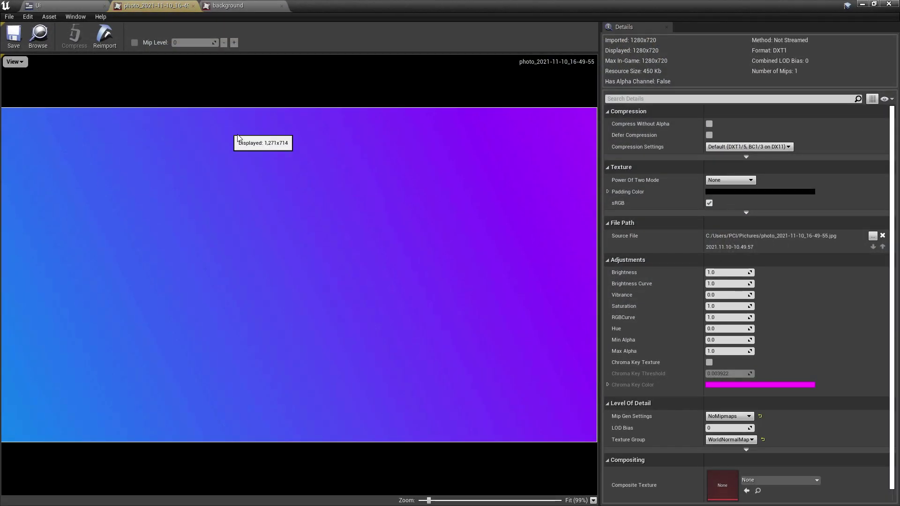
scroll(227, 265, down, 4)
scroll(231, 263, up, 2)
scroll(231, 264, down, 1)
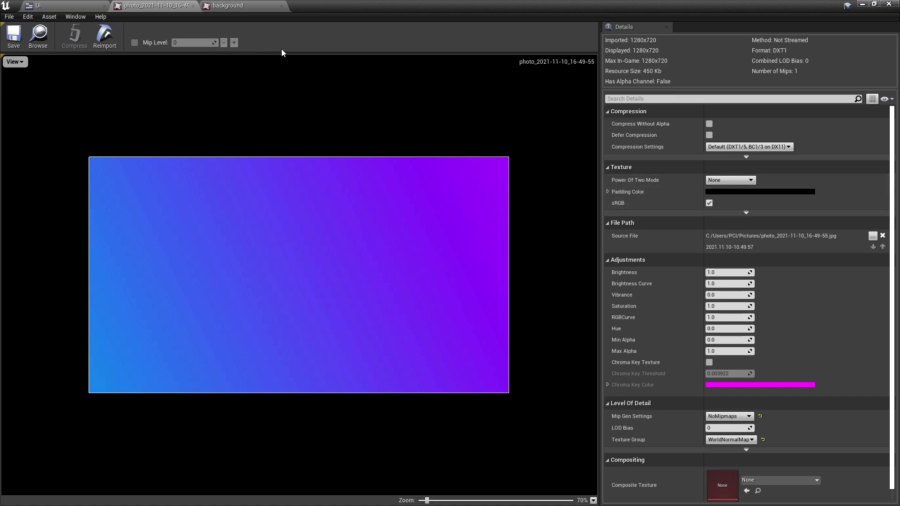
scroll(127, 161, up, 4)
scroll(127, 161, down, 4)
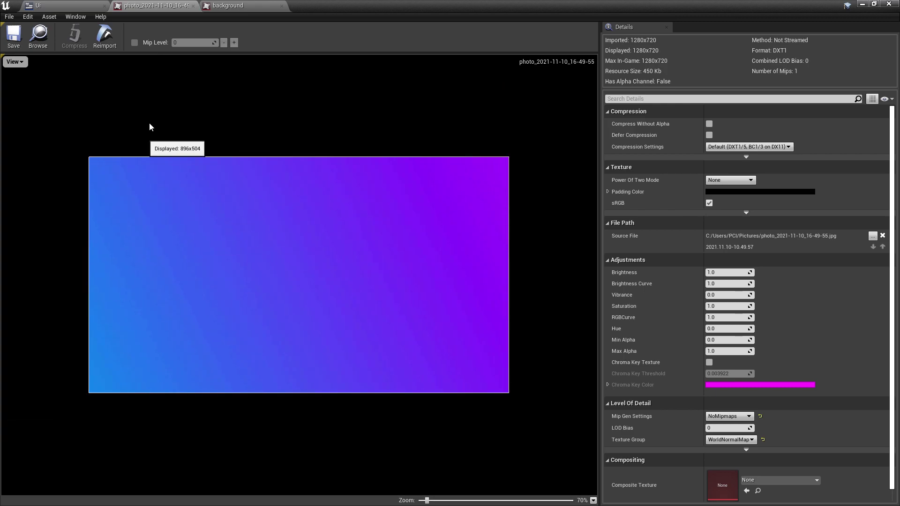
- Switch to the Ui widget design and inspect the Hello User, Sign Up and Glow Your World text blocks
click(51, 6)
scroll(412, 193, down, 4)
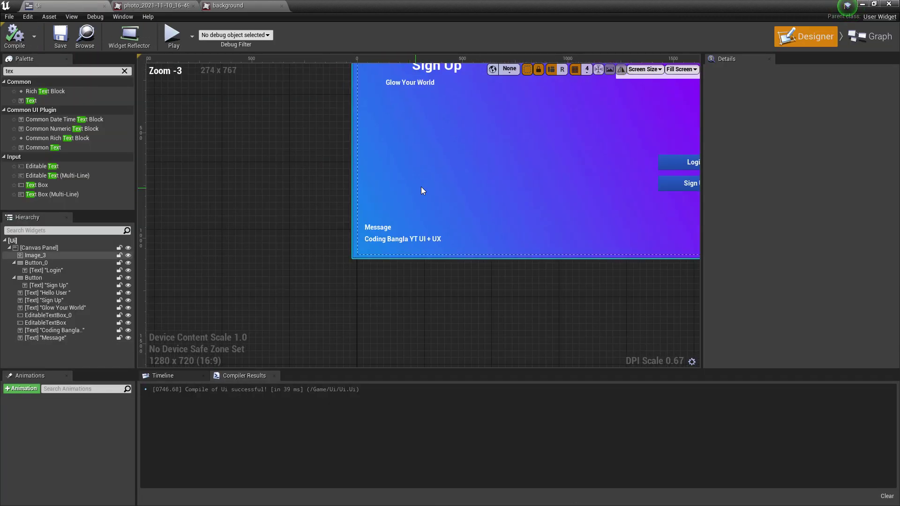
right_drag(459, 220, 432, 234)
scroll(432, 235, up, 4)
right_drag(353, 133, 339, 224)
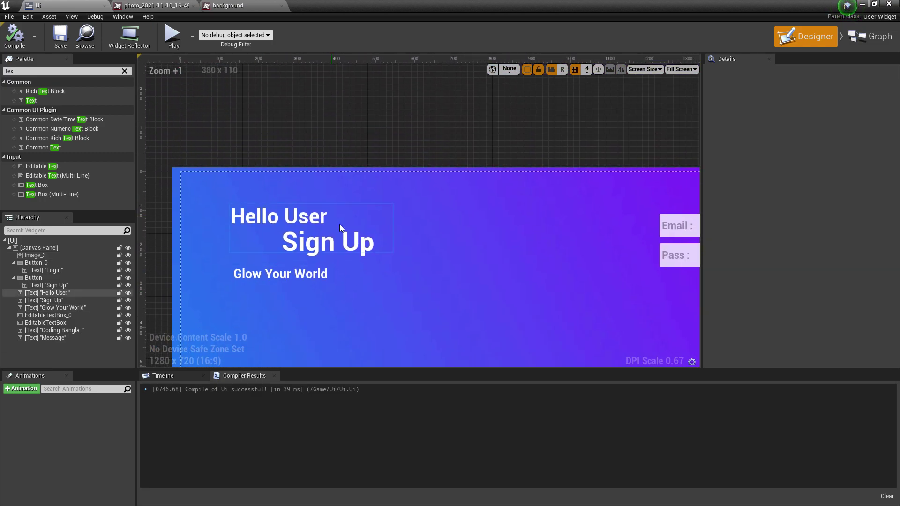
click(241, 216)
click(288, 216)
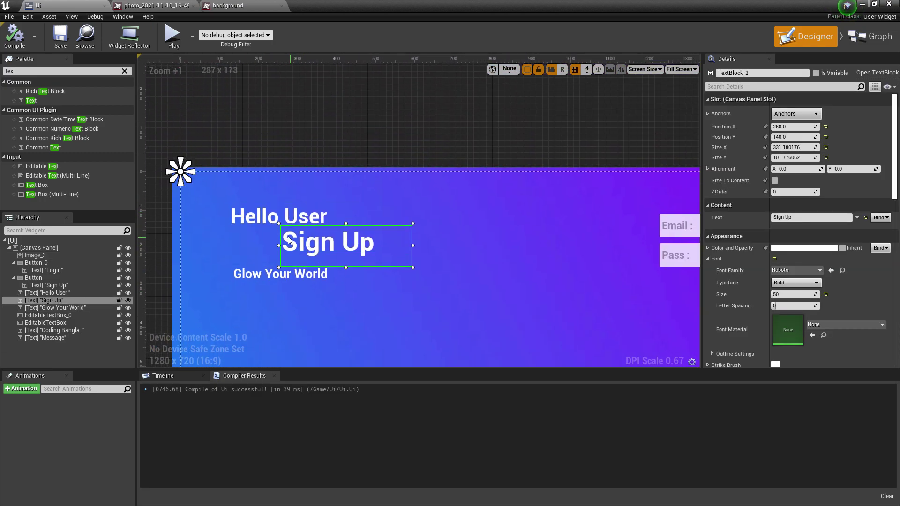
scroll(260, 220, up, 2)
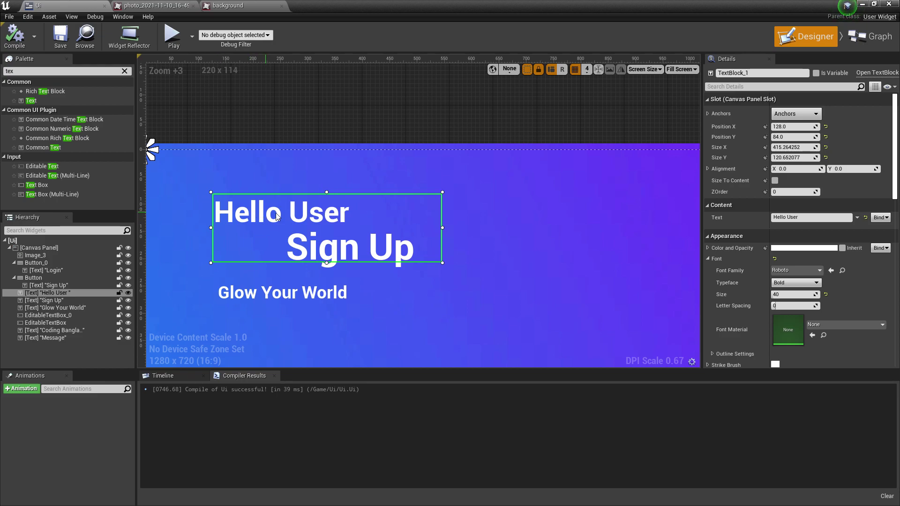
right_drag(358, 257, 346, 197)
click(346, 197)
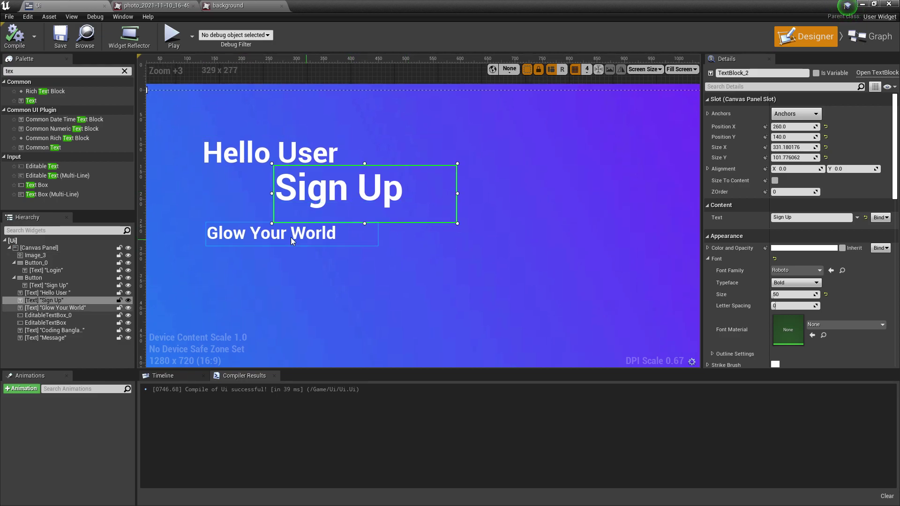
right_drag(231, 237, 326, 212)
click(309, 212)
- Select the gradient background image of the layout and anchor it to the centre of the canvas
scroll(448, 266, down, 4)
right_drag(457, 286, 331, 271)
mouse_move(232, 166)
mouse_down()
mouse_move(253, 174)
mouse_move(229, 164)
mouse_up()
scroll(334, 212, down, 4)
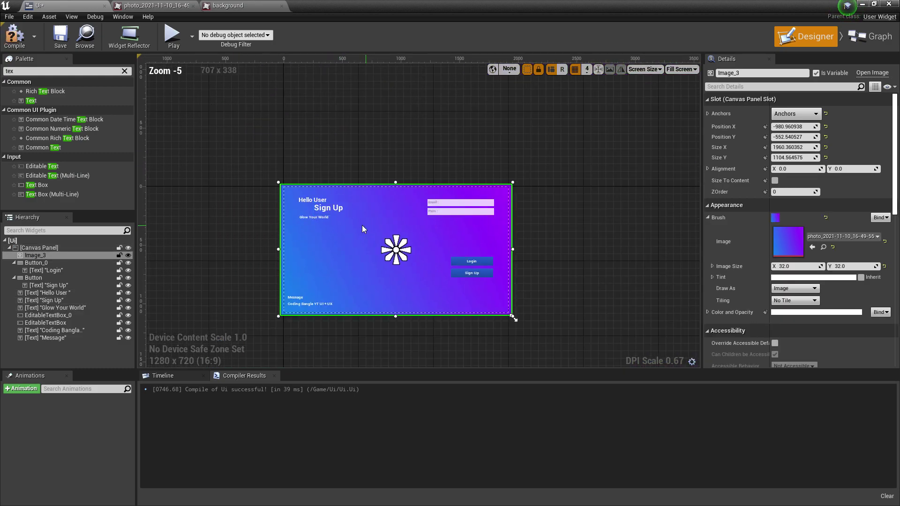
right_drag(377, 235, 301, 215)
scroll(170, 195, up, 4)
right_drag(499, 210, 396, 139)
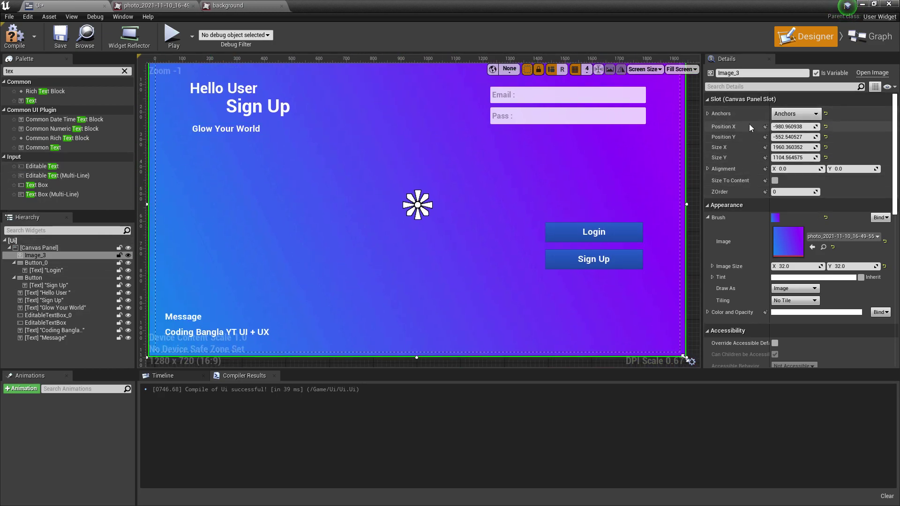
click(809, 114)
click(811, 168)
scroll(408, 181, down, 5)
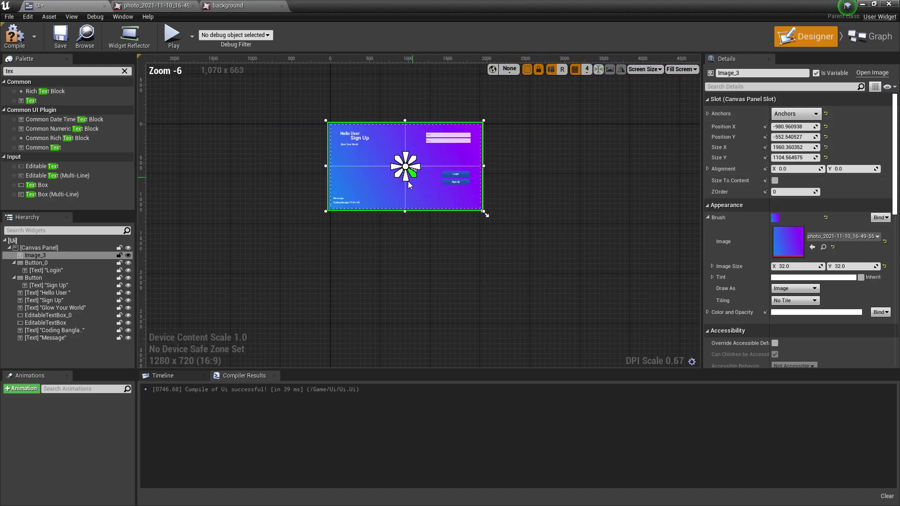
scroll(471, 137, up, 4)
right_drag(471, 136, 344, 233)
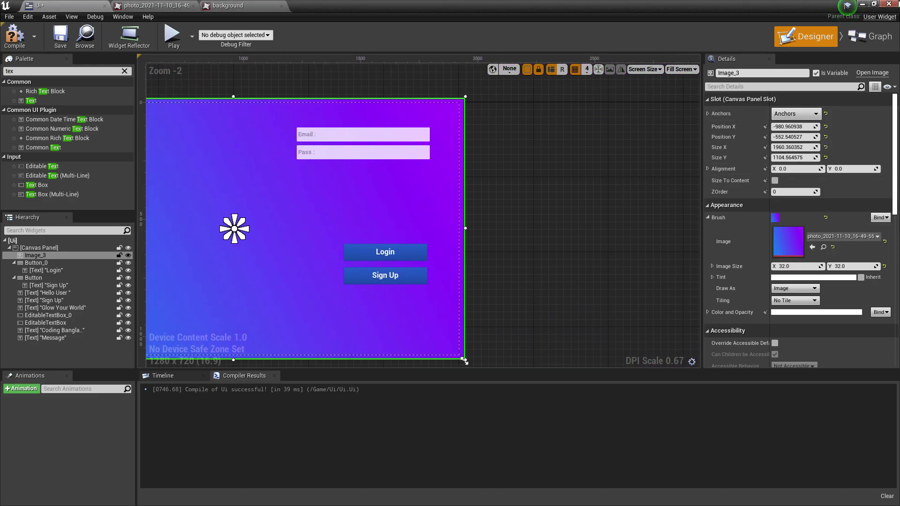
- Return to the level editor, play the level to preview the interface in full screen, and stop the session
click(864, 4)
click(585, 36)
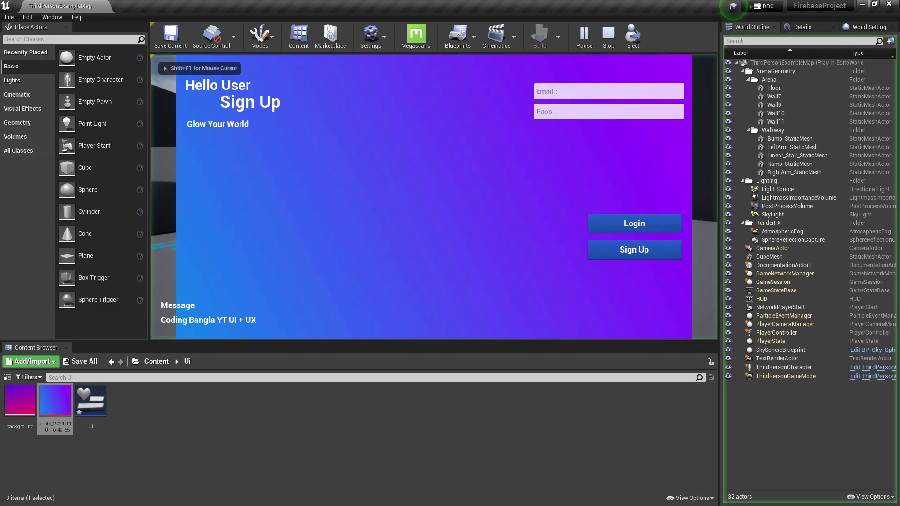
key(F11)
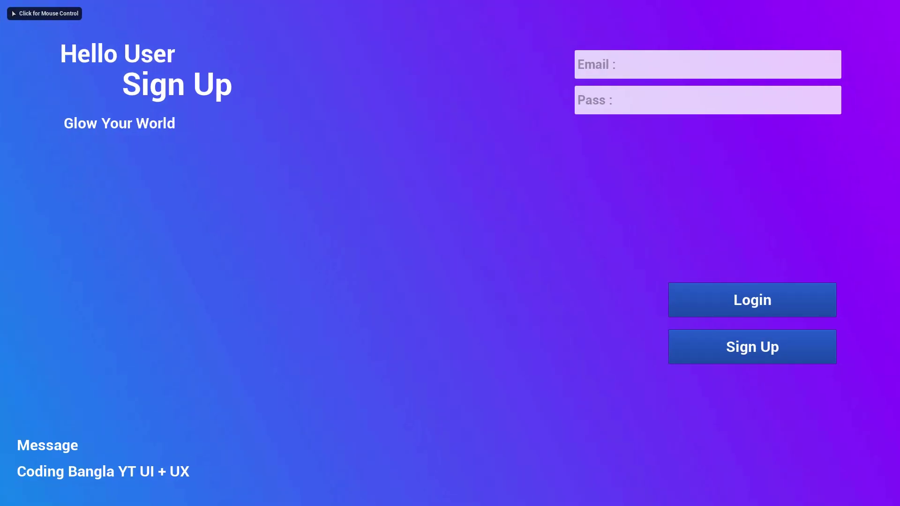
key(F11)
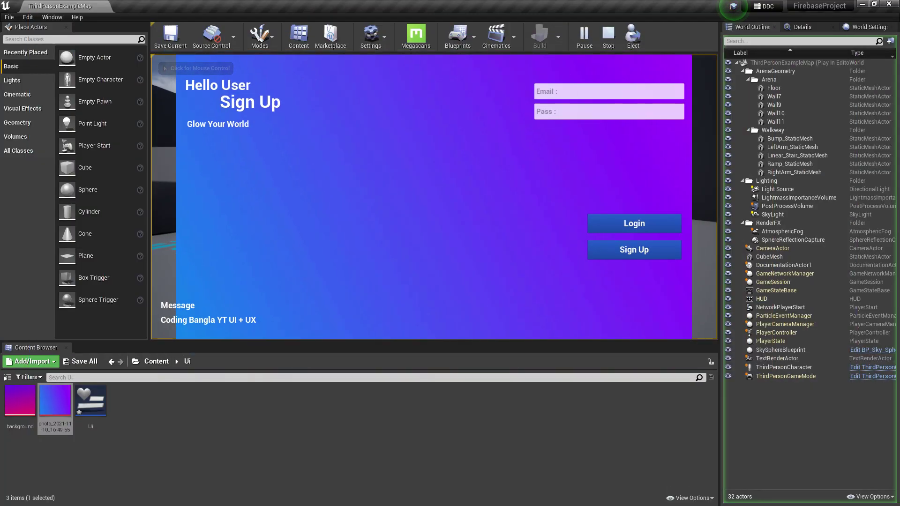
key(Escape)
- Reopen the Ui widget and examine the Email text box together with the available text input widgets
double_click(90, 404)
right_drag(525, 175, 700, 167)
scroll(379, 198, up, 2)
click(366, 172)
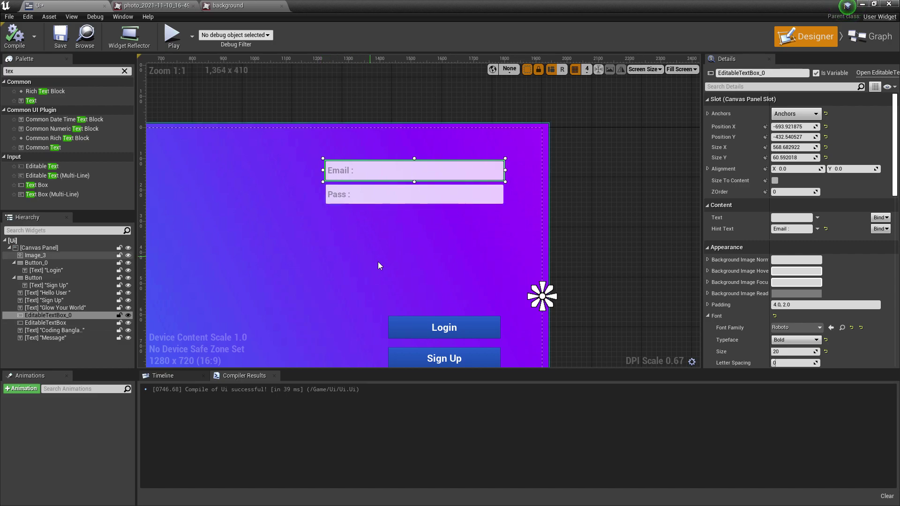
right_drag(382, 259, 391, 302)
scroll(393, 302, down, 1)
scroll(301, 251, up, 3)
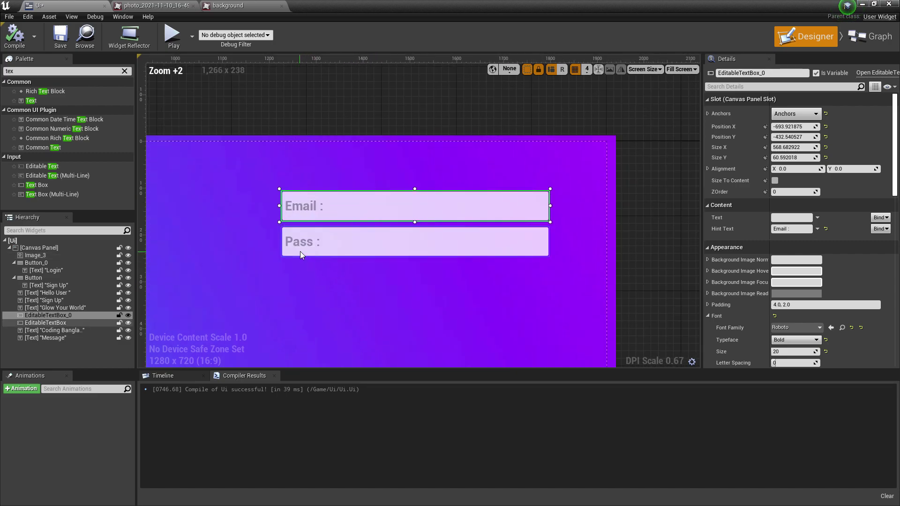
right_drag(228, 254, 329, 307)
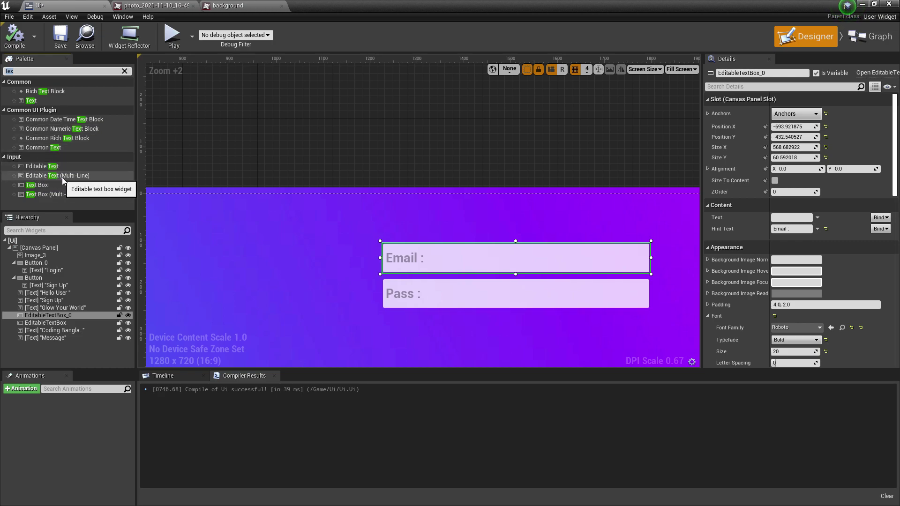
right_drag(290, 191, 268, 150)
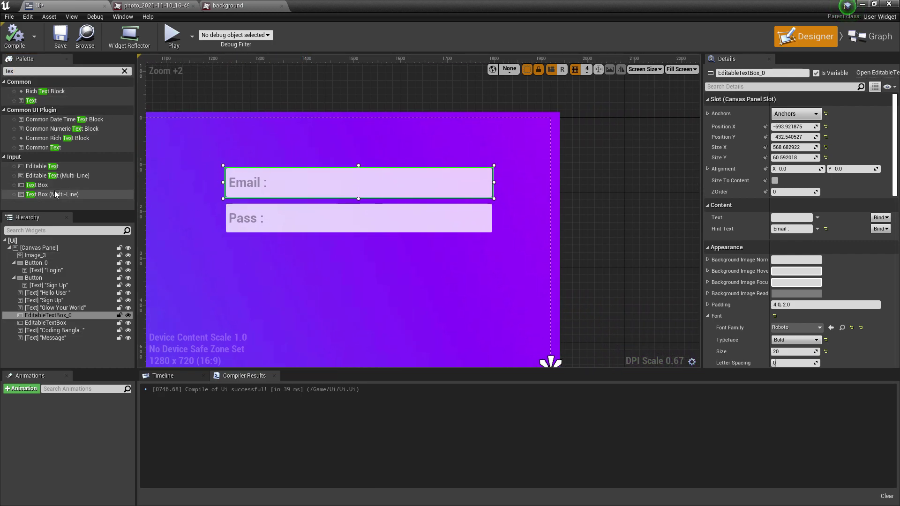
right_drag(296, 221, 372, 190)
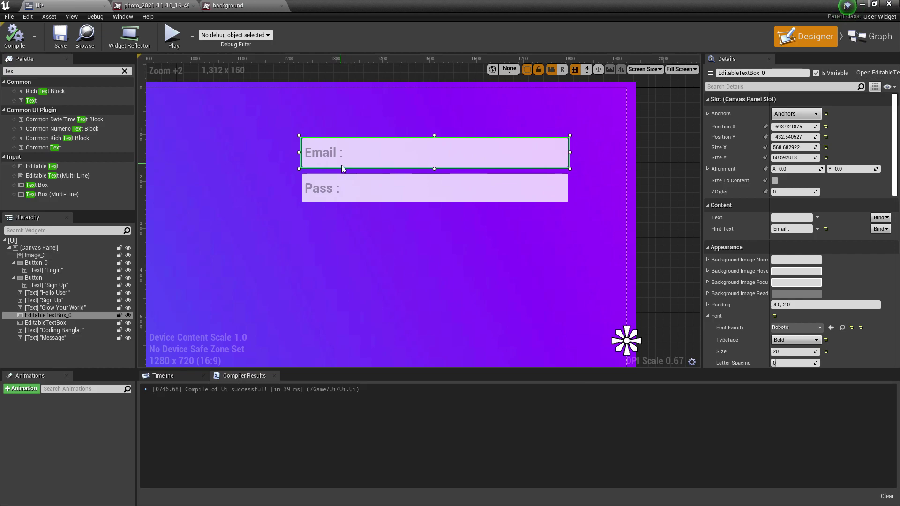
- Review the hint text and font properties of the Email and Pass text boxes
scroll(727, 172, down, 3)
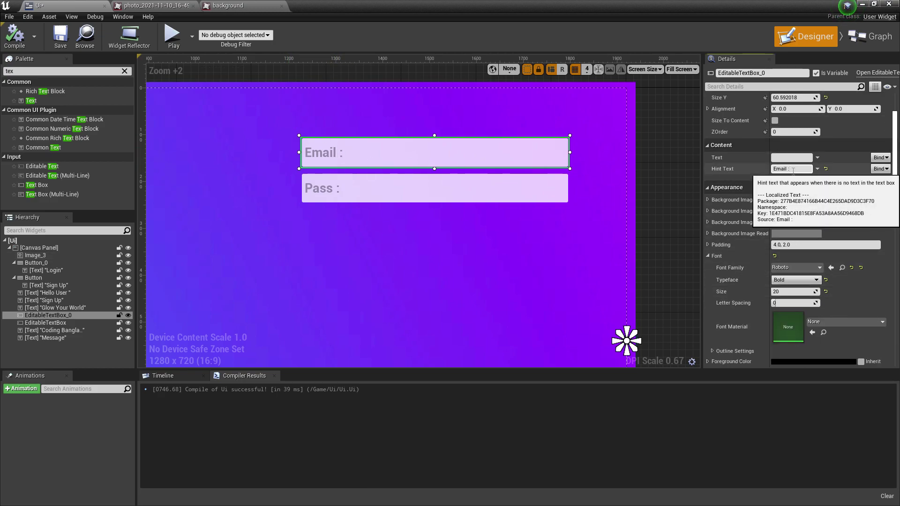
click(377, 191)
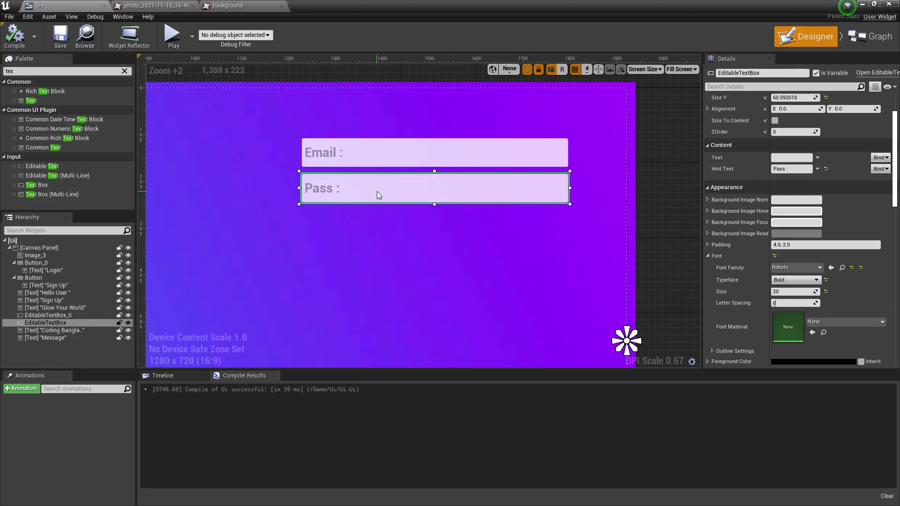
scroll(745, 173, down, 2)
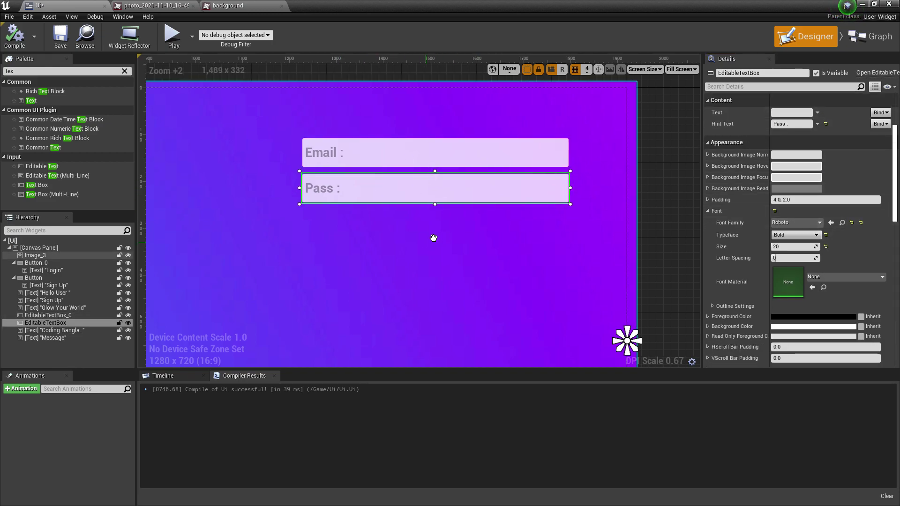
- Inspect the Coding Bangla YT UI + UX and Message text blocks in the canvas's lower-left corner
scroll(380, 238, down, 4)
right_drag(378, 238, 469, 60)
scroll(359, 179, up, 4)
scroll(275, 220, up, 2)
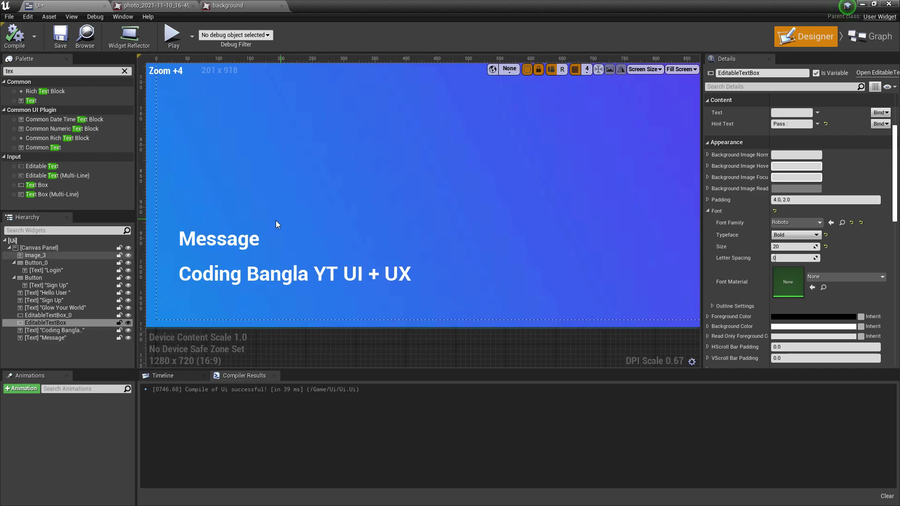
click(251, 271)
click(223, 245)
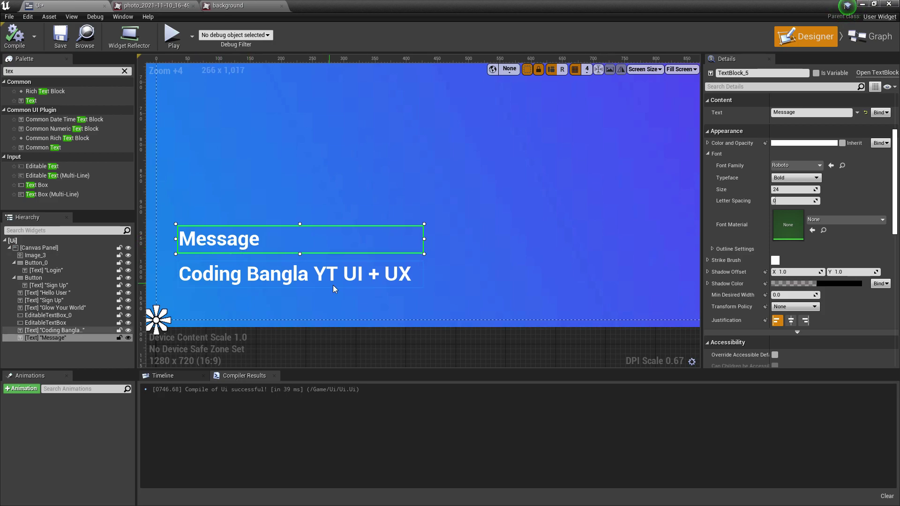
- Inspect the Login button and its text label, including their appearance properties, beside the Sign Up button
scroll(342, 312, down, 6)
right_drag(549, 255, 108, 240)
scroll(262, 193, up, 4)
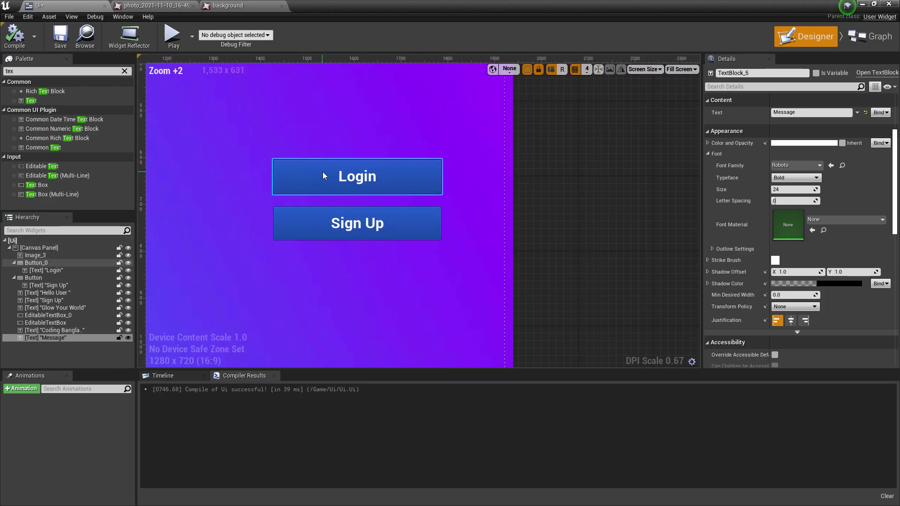
click(322, 172)
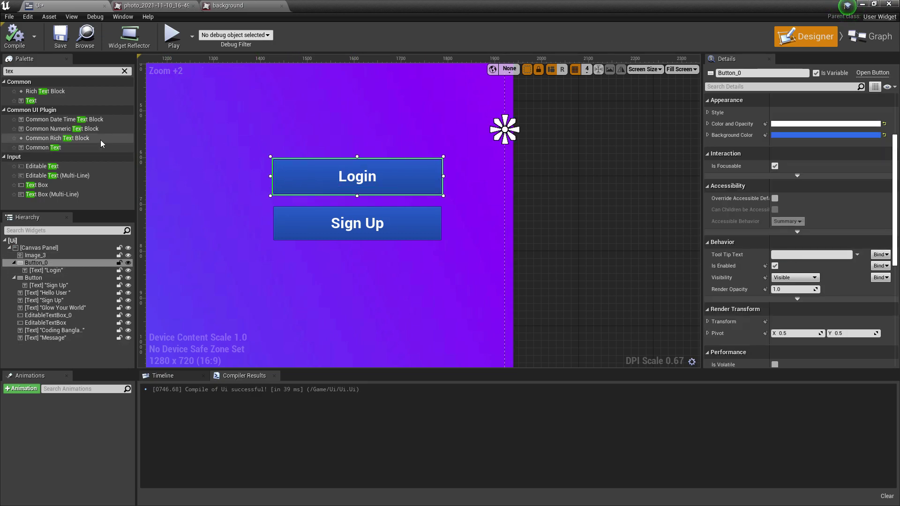
click(359, 181)
right_drag(275, 153, 425, 245)
scroll(355, 243, down, 4)
scroll(430, 253, up, 2)
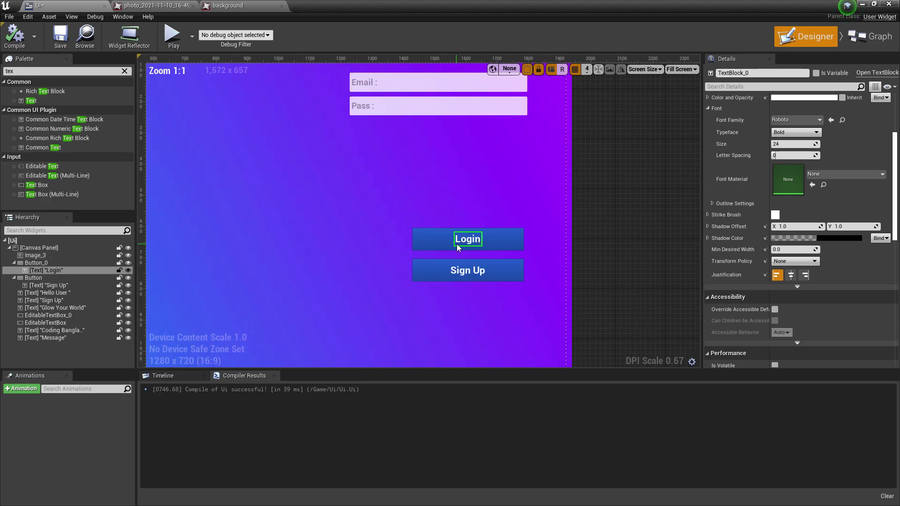
- Compare the appearance properties of the Sign Up button with those of the Login button above it
click(450, 245)
click(431, 278)
scroll(491, 299, up, 4)
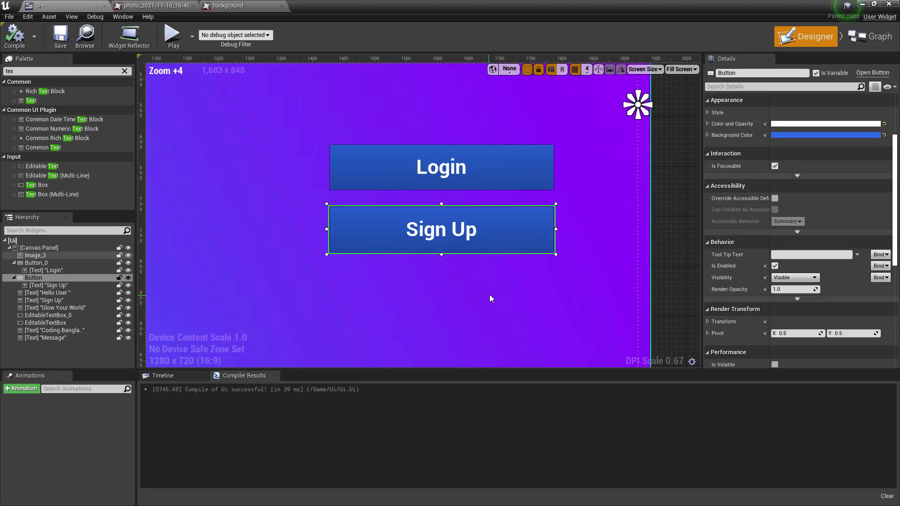
click(377, 162)
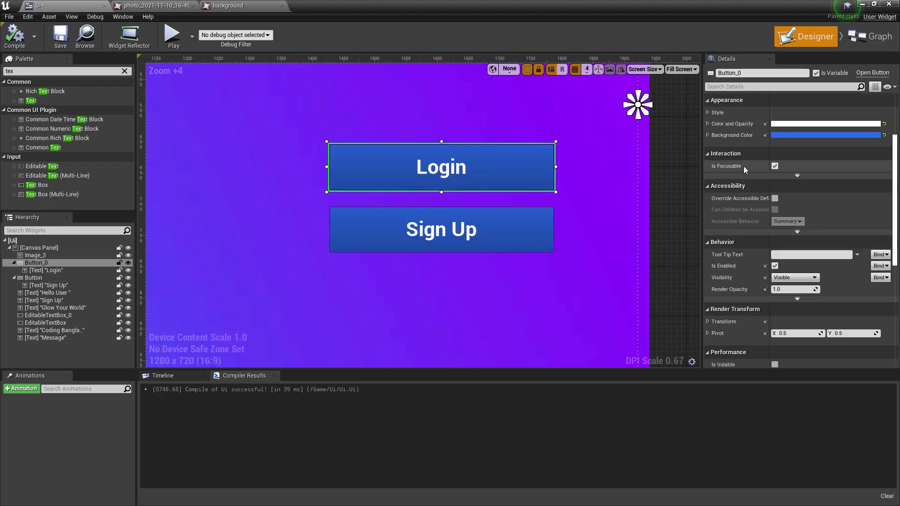
- Examine the Login button's background color values in the color picker and look over the whole widget layout
click(780, 135)
scroll(364, 227, down, 3)
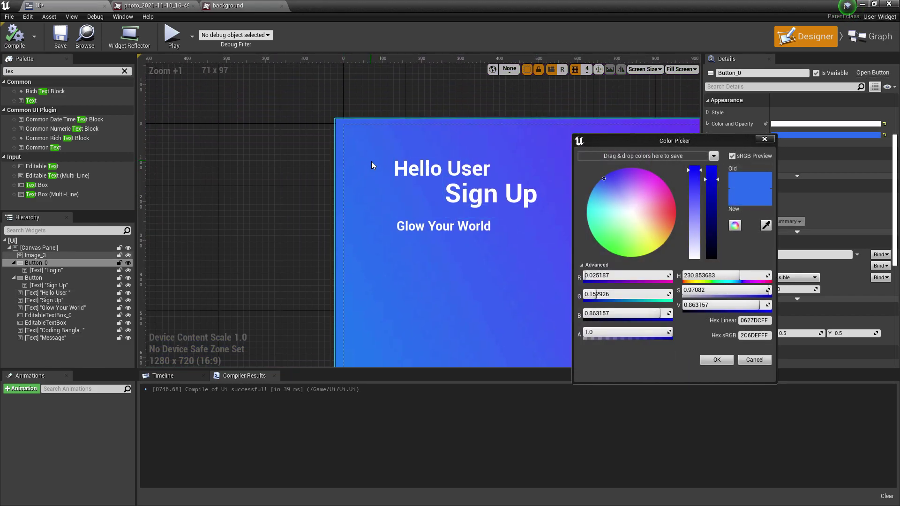
right_drag(473, 227, 97, 98)
scroll(472, 227, down, 4)
scroll(386, 211, up, 4)
right_drag(496, 243, 591, 334)
click(718, 362)
scroll(586, 335, down, 4)
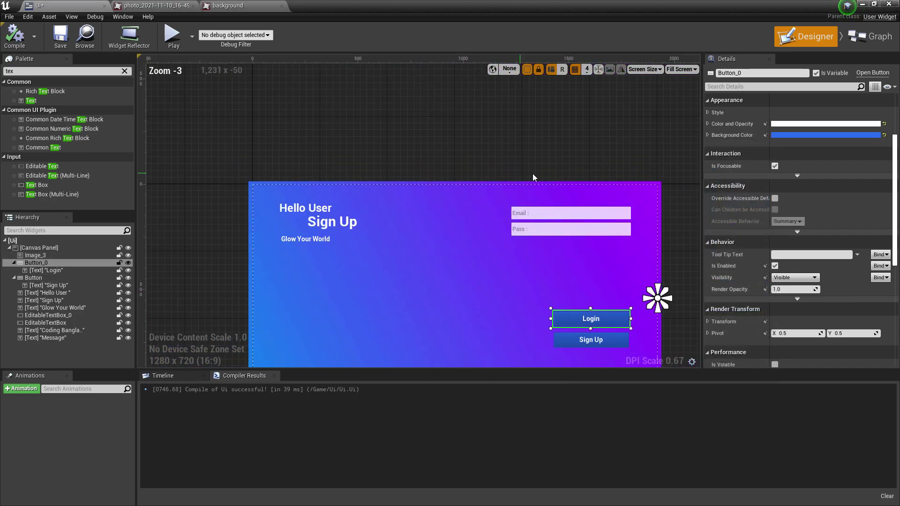
right_drag(524, 214, 376, 88)
- Return to the level editor and save the modified Ui widget asset
click(862, 4)
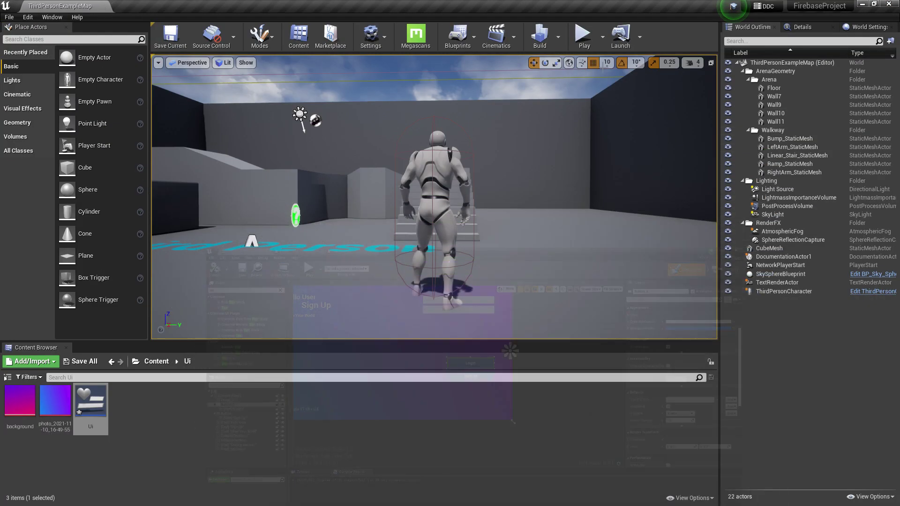
click(93, 365)
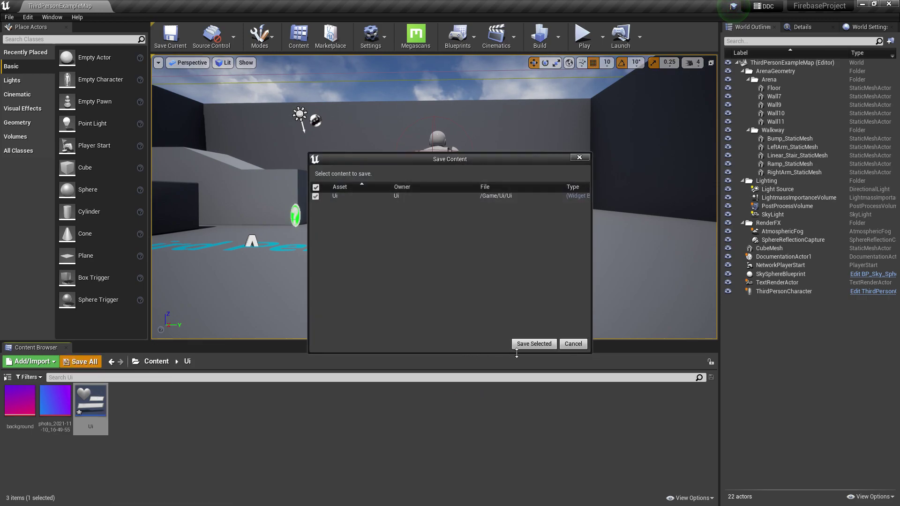
click(533, 343)
- Play the level and preview the login and sign-up interface in full screen, returning to the normal editor layout
click(583, 36)
key(F11)
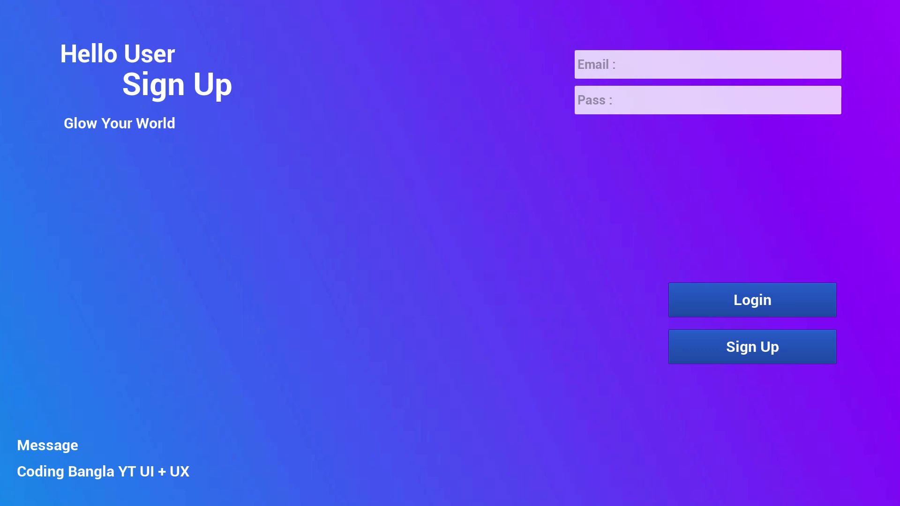
key(F11)
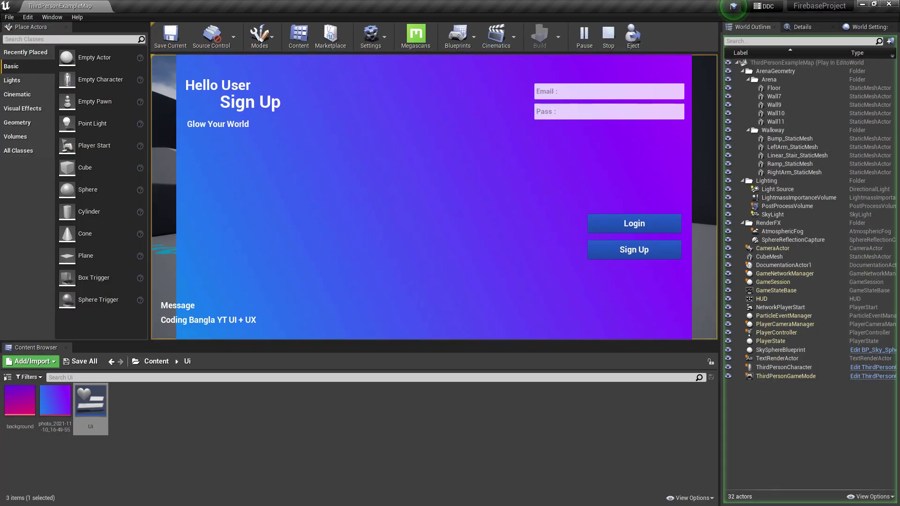